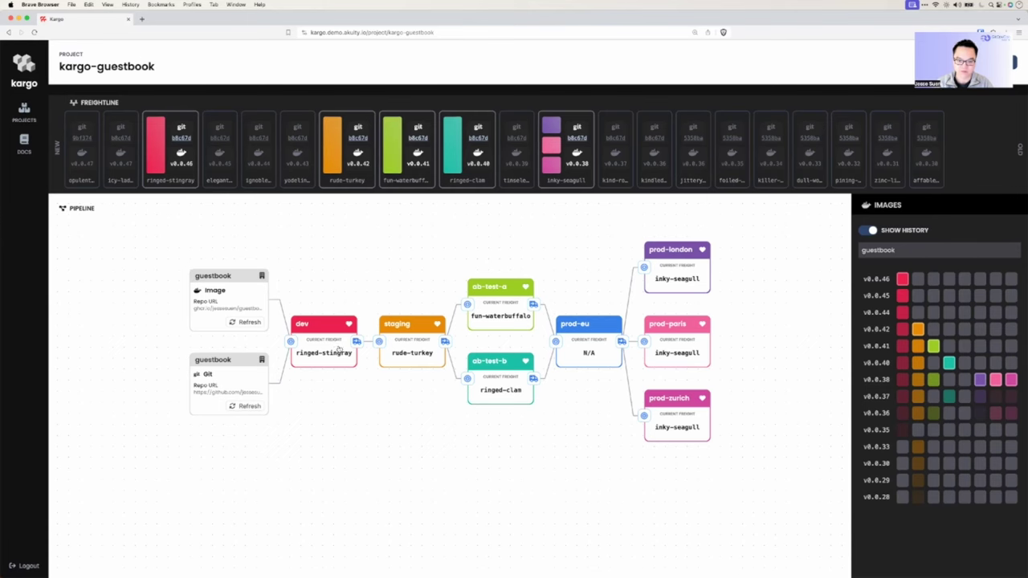
# View the guestbook warehouse's container image package and its Git deployment repository on GitHub, then return to the Kargo pipeline
pyautogui.click(230, 310)
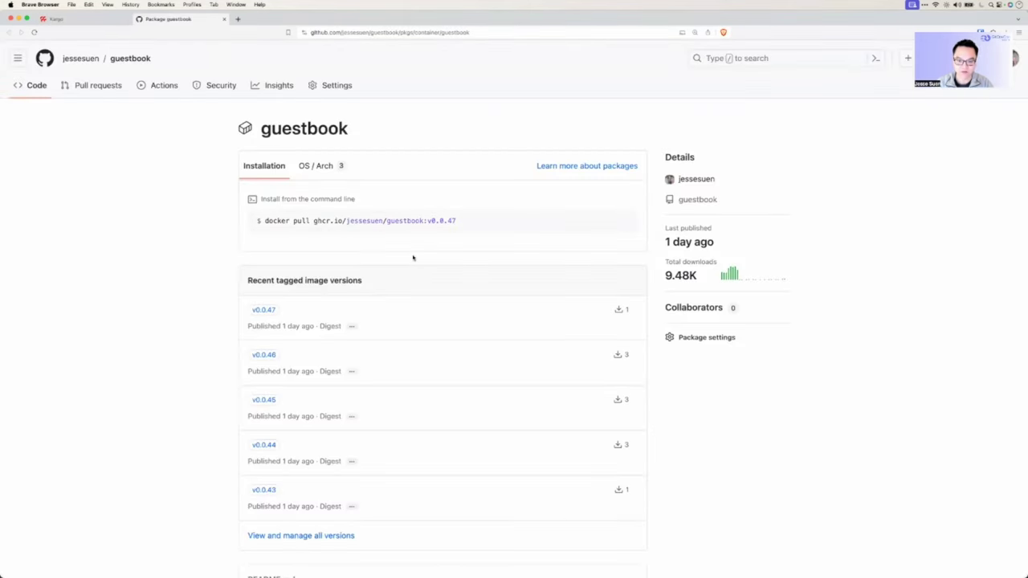
pyautogui.press('super+1')
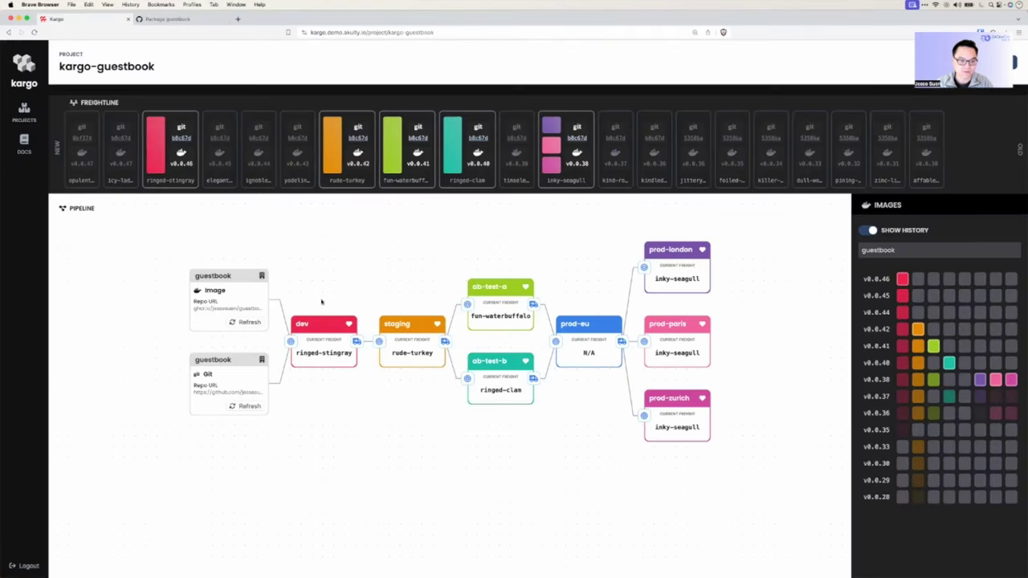
pyautogui.click(257, 386)
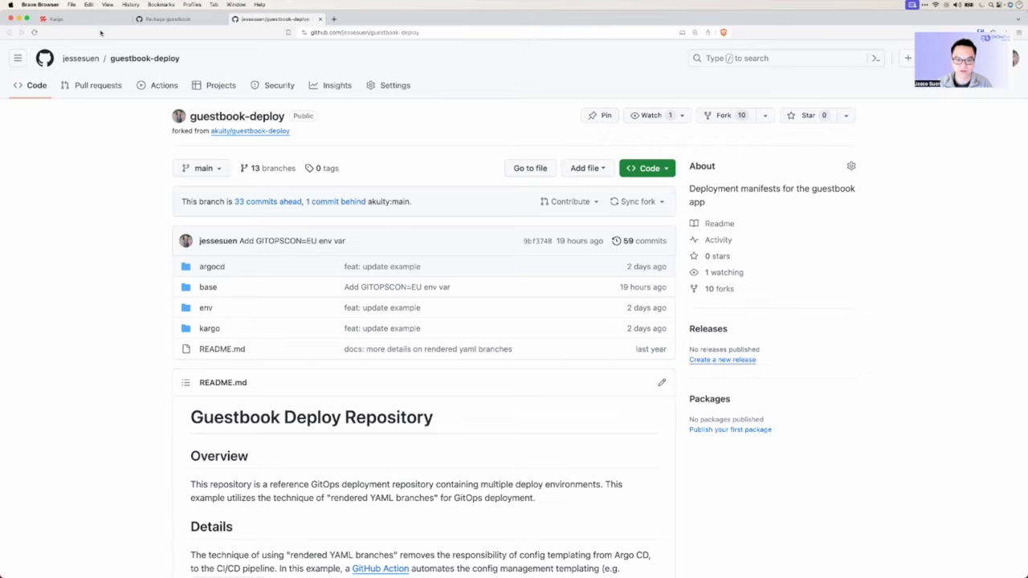
pyautogui.press('super+1')
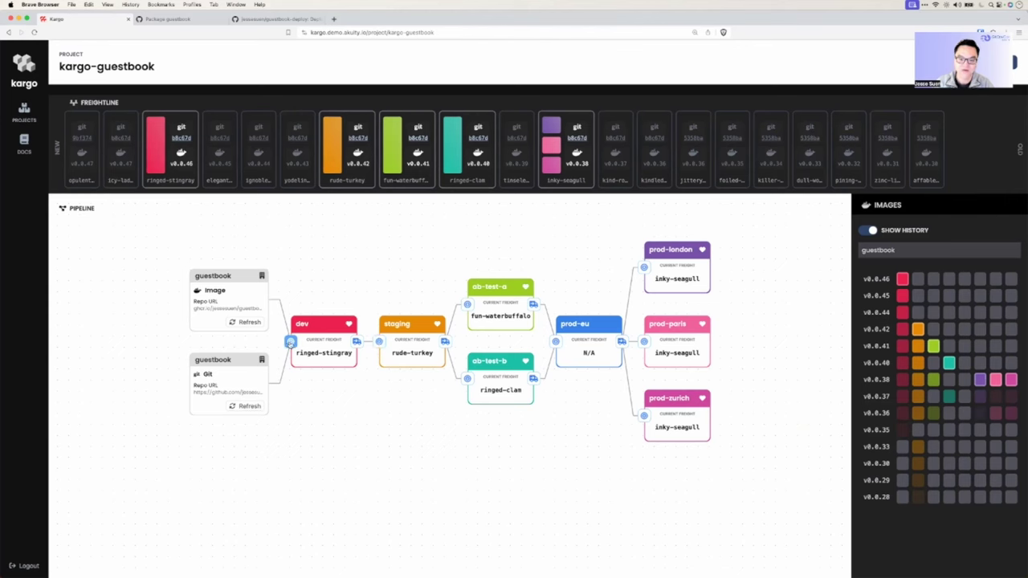
# Compare the freight available for promotion to dev, to staging and to the subscribers of prod-eu
pyautogui.click(291, 342)
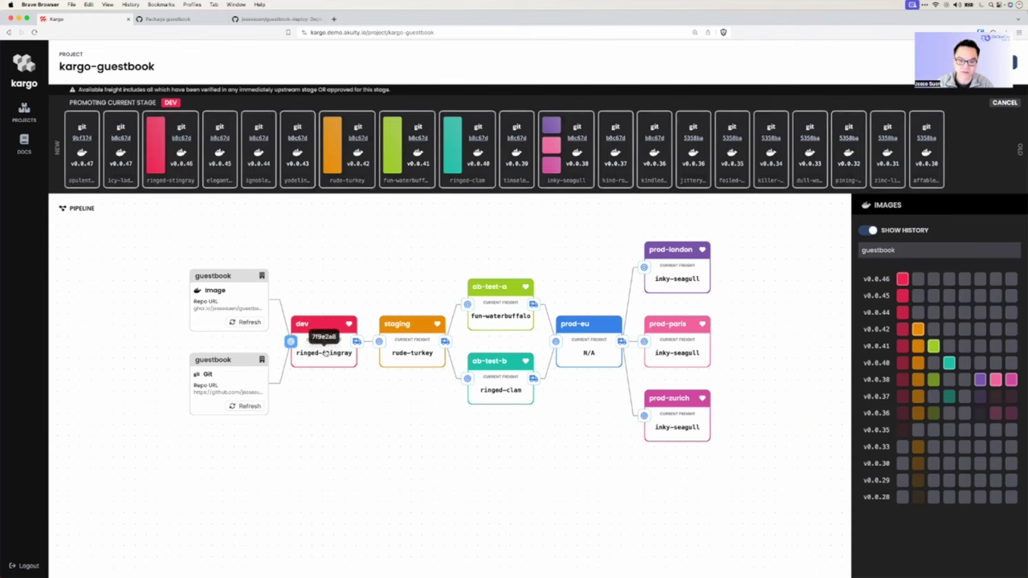
pyautogui.click(380, 343)
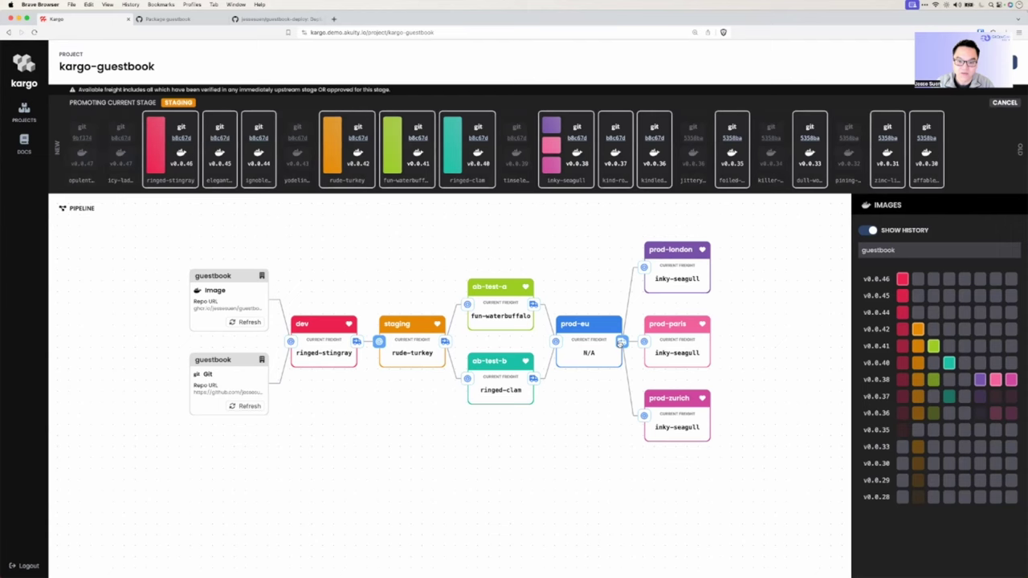
pyautogui.click(291, 341)
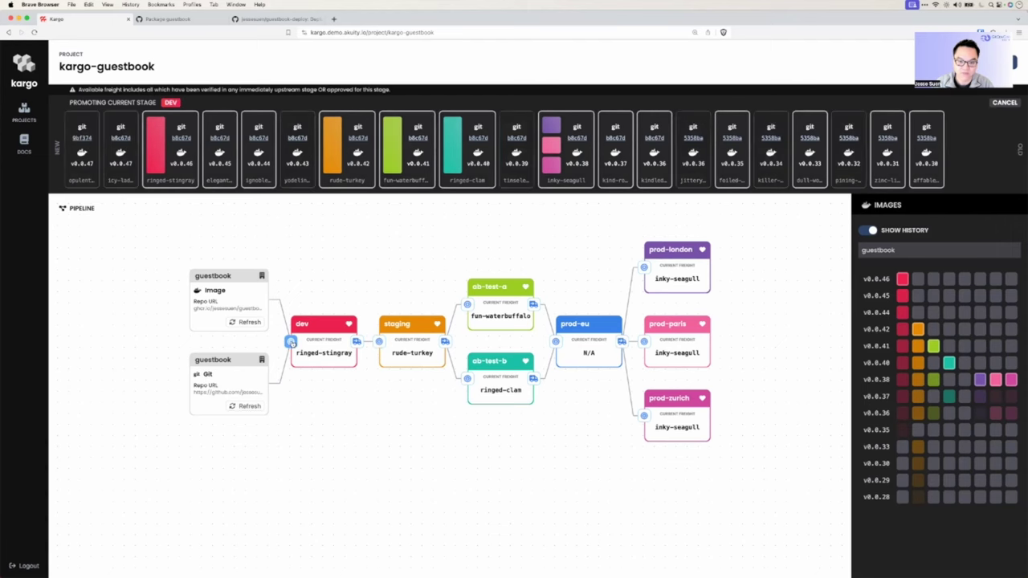
pyautogui.click(381, 343)
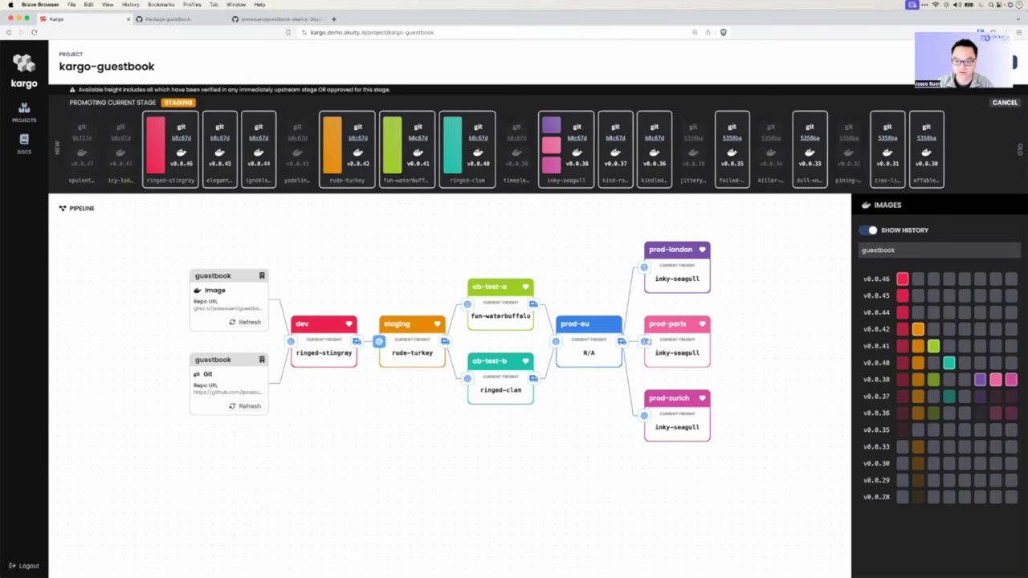
pyautogui.click(622, 343)
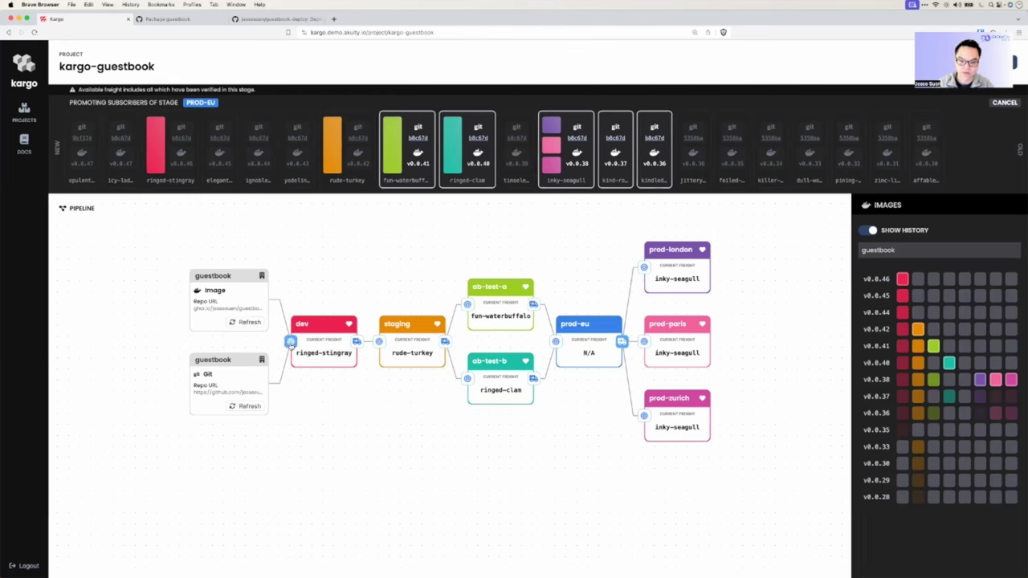
# Inspect the Git commit 9bf374 of the newest freight, expanding base/guestbook-deploy.yaml around the added GITOPSCON variable, and return to Kargo
pyautogui.click(86, 140)
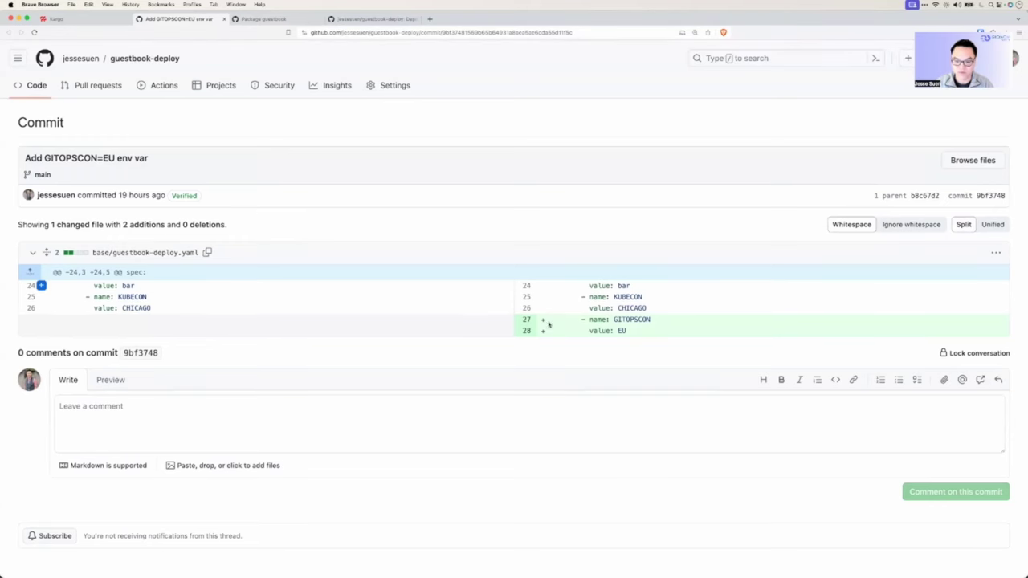
pyautogui.doubleClick(631, 321)
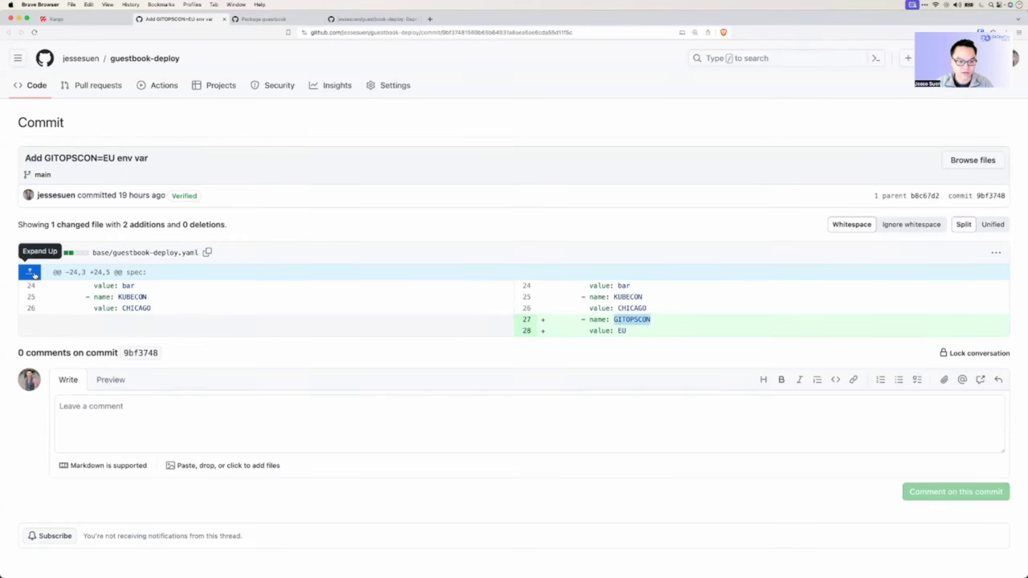
pyautogui.click(30, 271)
pyautogui.scroll(-5, 562, 334)
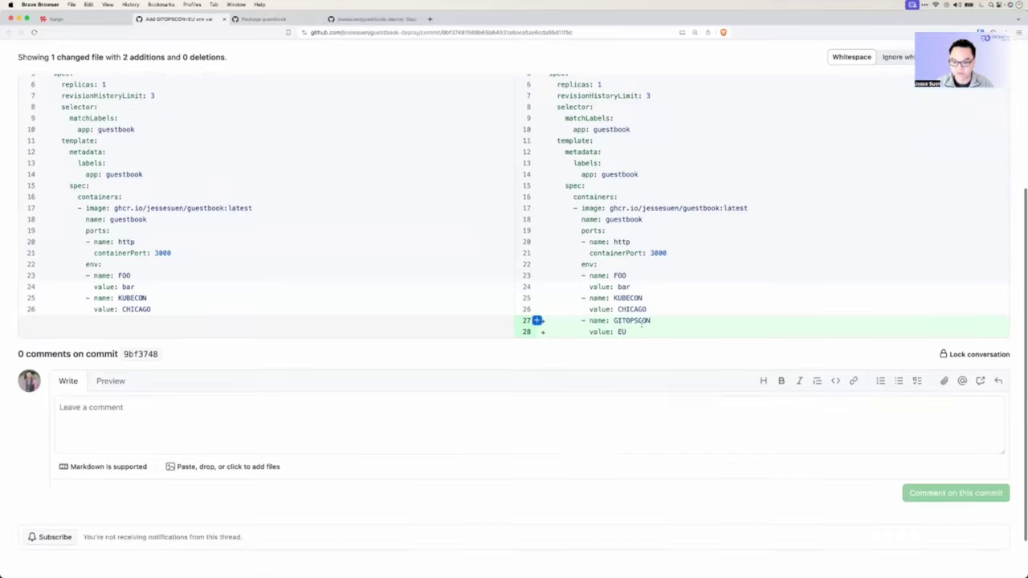
pyautogui.moveTo(632, 335); pyautogui.dragTo(549, 321)
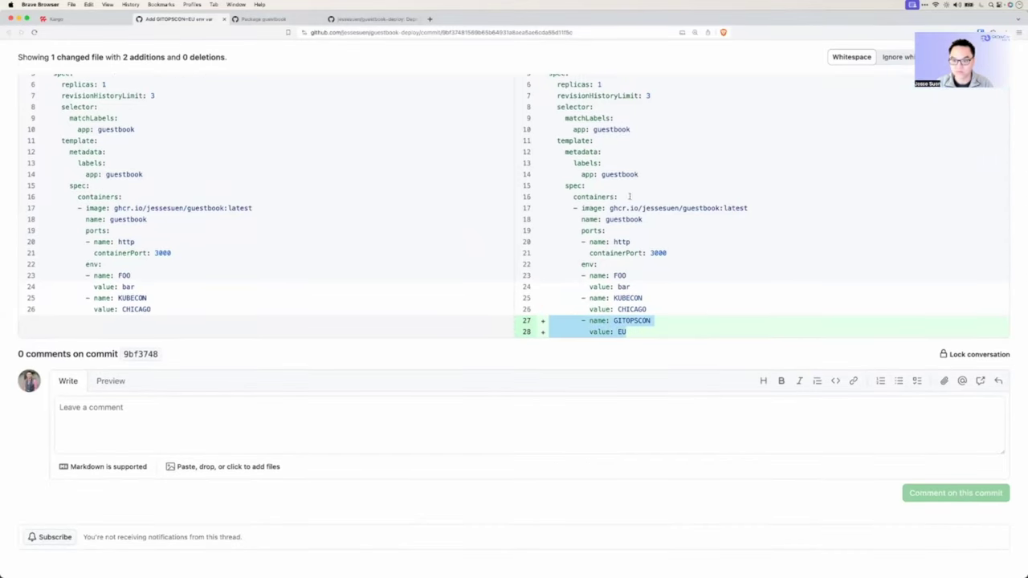
pyautogui.scroll(1, 624, 202)
pyautogui.scroll(2, 623, 202)
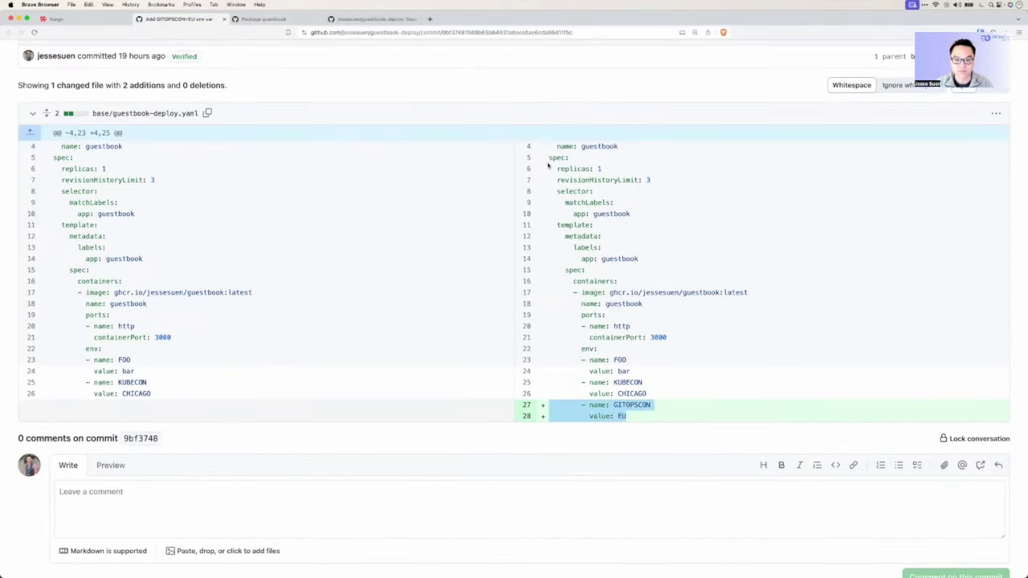
pyautogui.moveTo(201, 114); pyautogui.dragTo(91, 120)
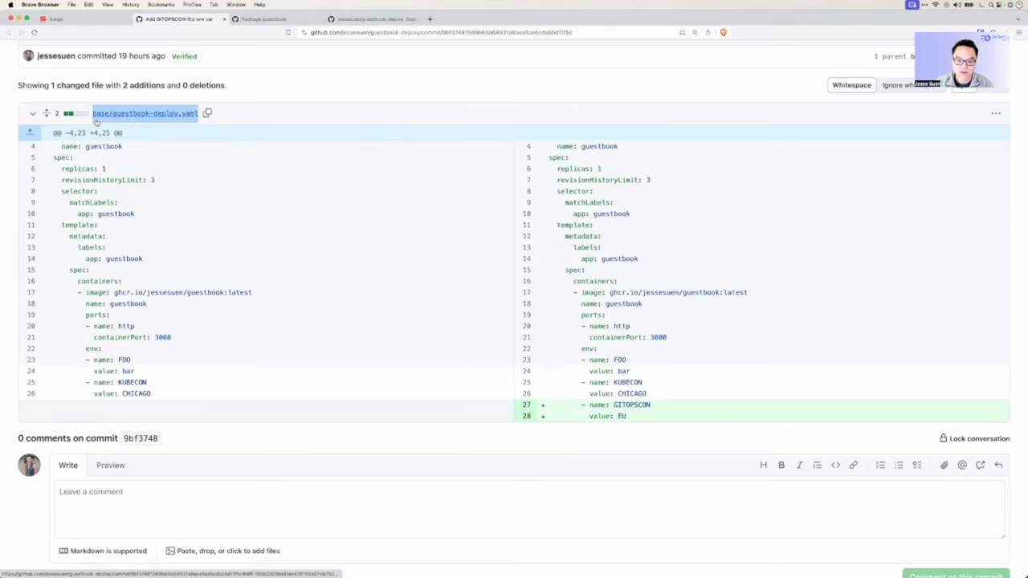
pyautogui.click(67, 19)
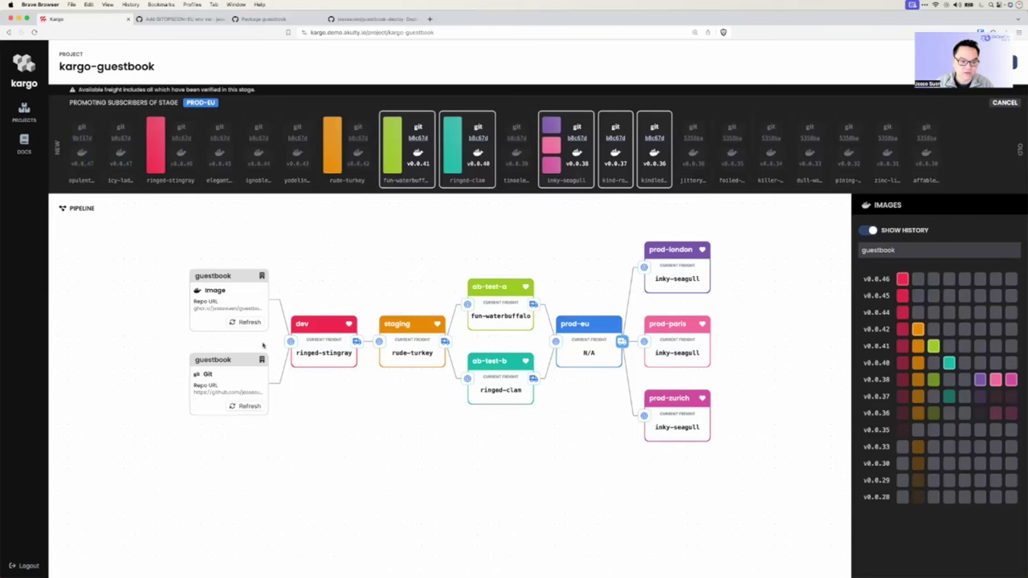
# Promote the dev stage to the newest freight, opulent-serval, with image v0.0.47 and commit 9bf374
pyautogui.click(292, 342)
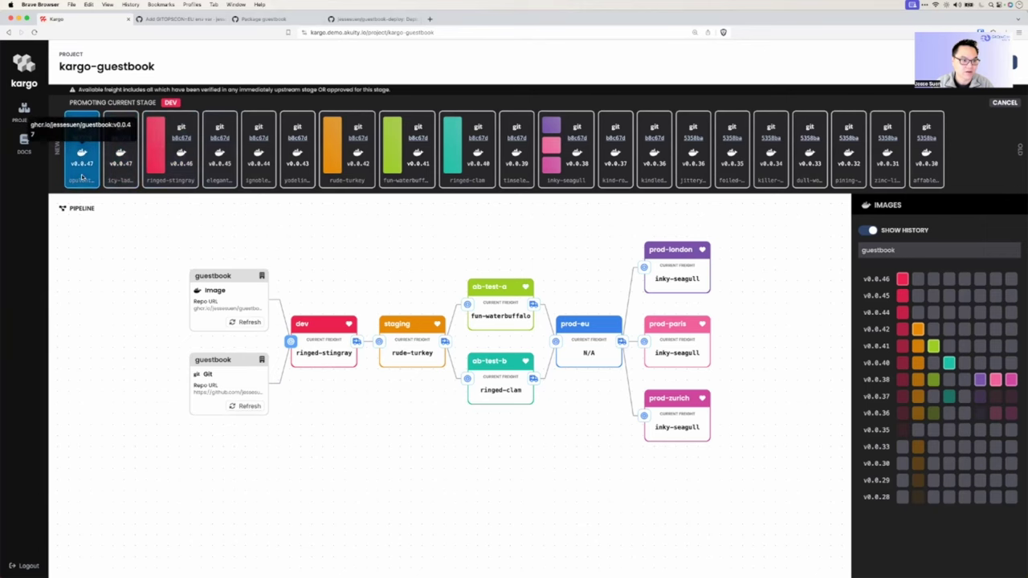
pyautogui.click(82, 153)
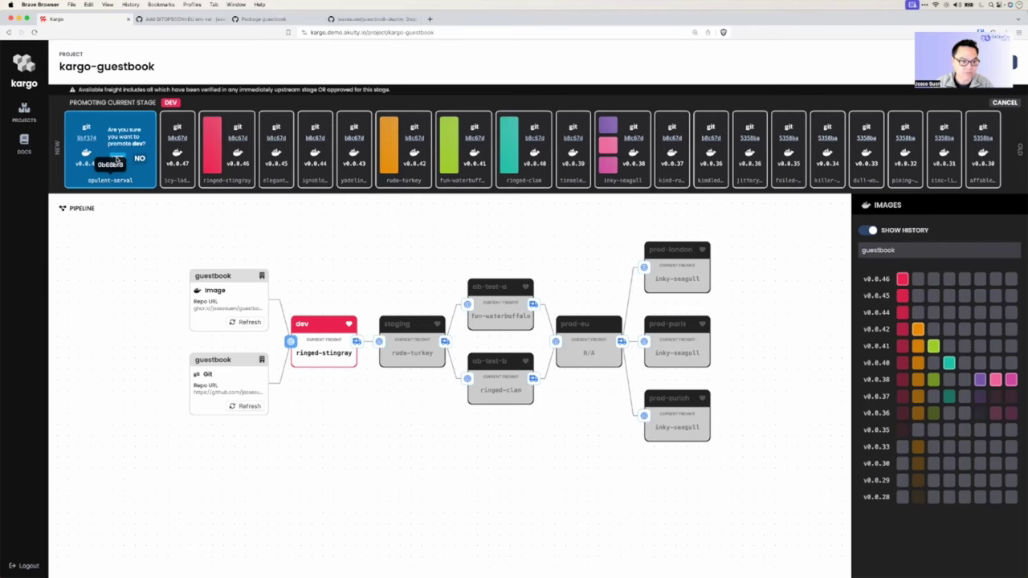
pyautogui.click(118, 161)
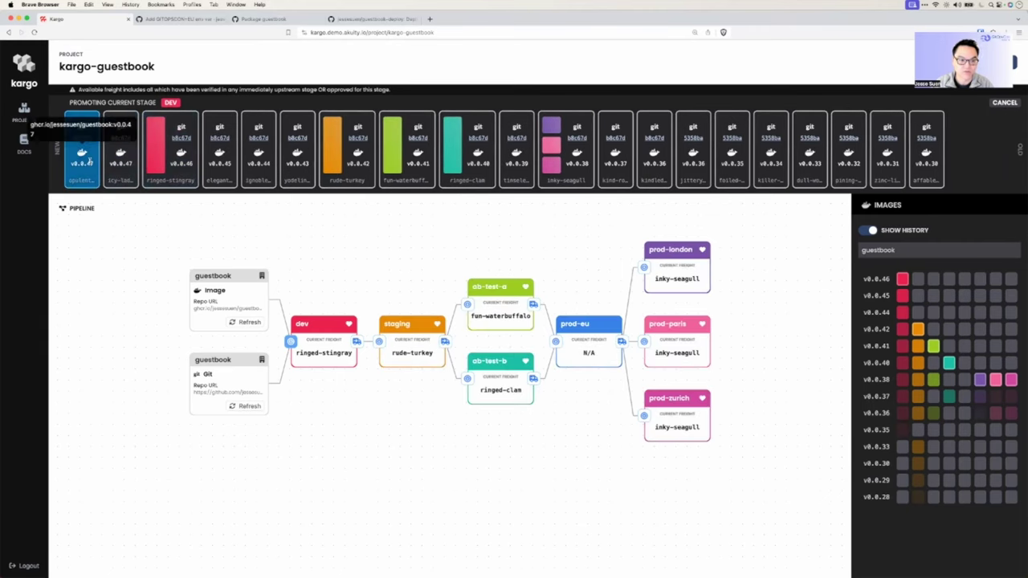
pyautogui.click(88, 160)
pyautogui.click(121, 161)
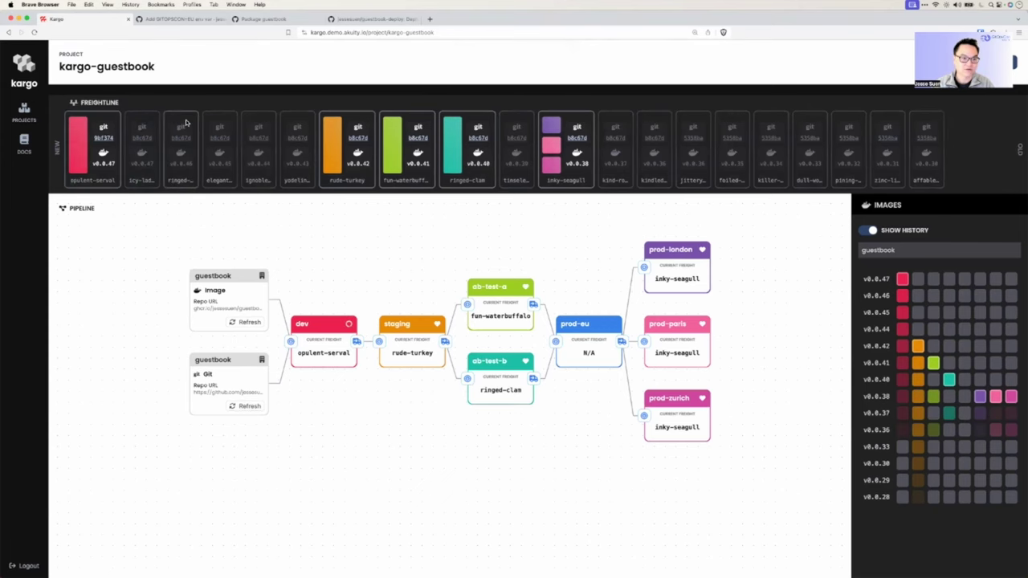
# Open the dev stage's application in Argo CD and examine its last sync details
pyautogui.click(324, 333)
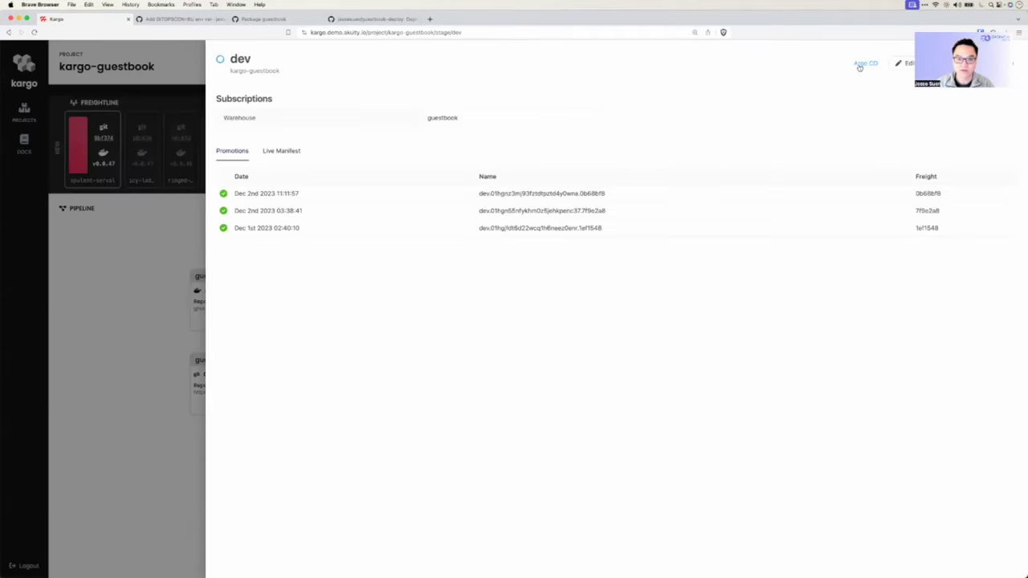
pyautogui.click(865, 63)
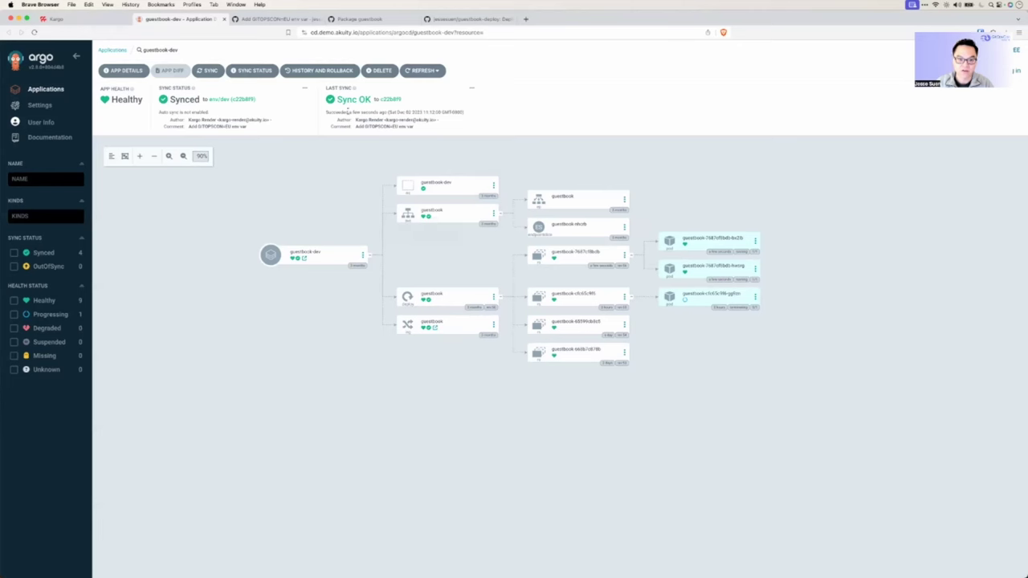
pyautogui.moveTo(340, 112); pyautogui.dragTo(411, 126)
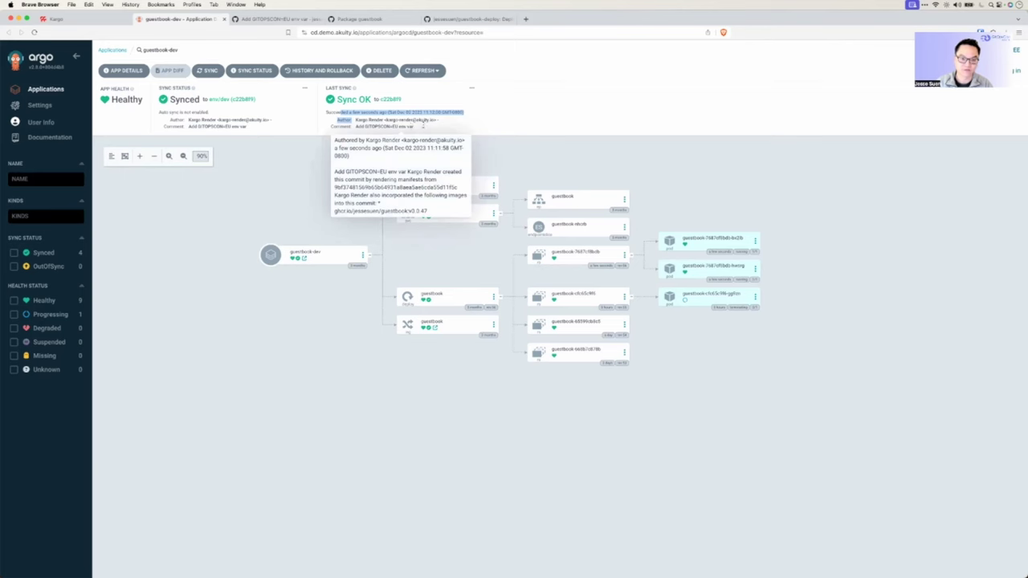
pyautogui.click(533, 122)
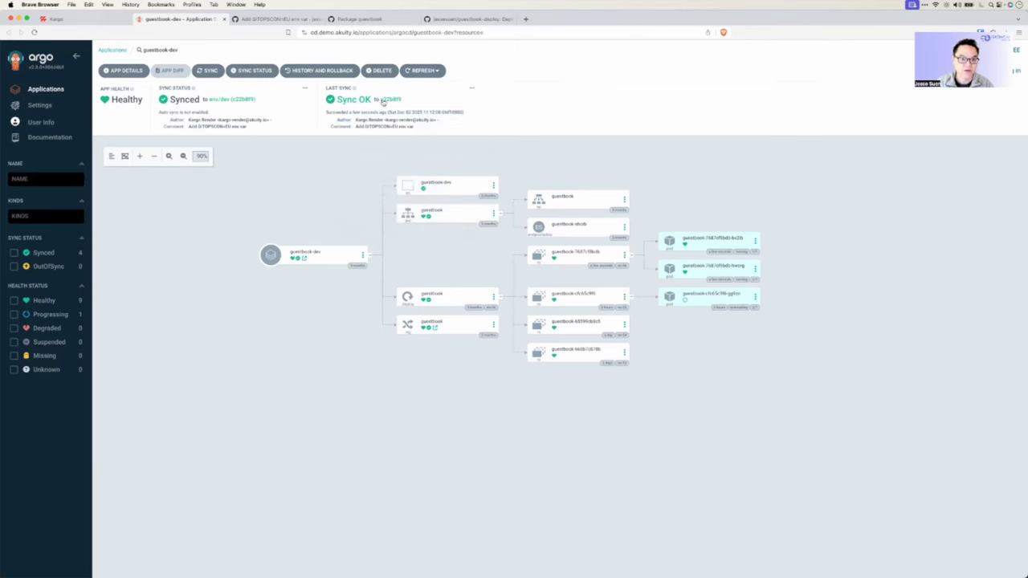
# Examine the GITOPSCON variable and image changes in the commit last synced to guestbook-dev, then return to the Kargo pipeline
pyautogui.click(389, 100)
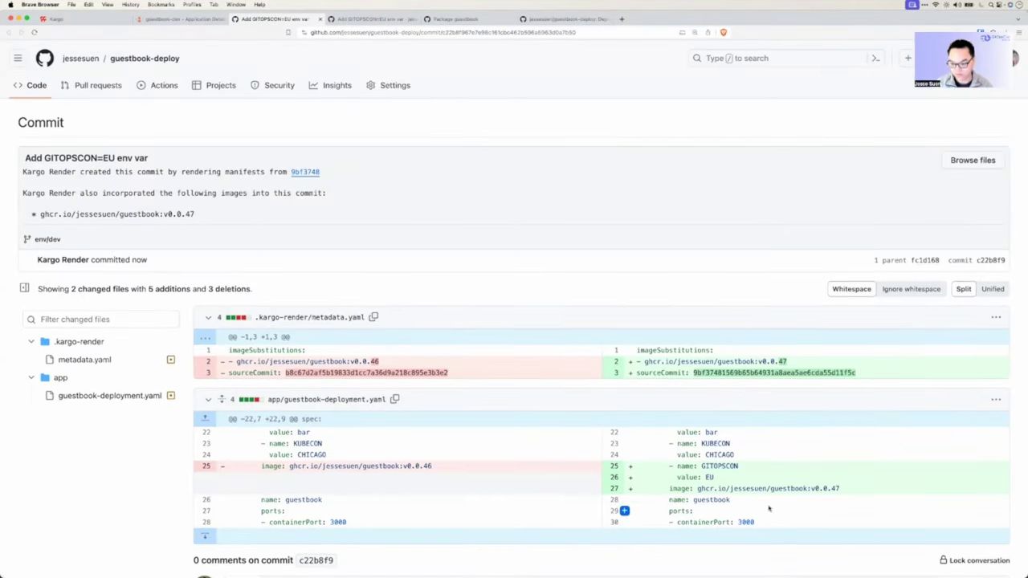
pyautogui.moveTo(865, 492); pyautogui.dragTo(665, 466)
pyautogui.scroll(-1, 715, 468)
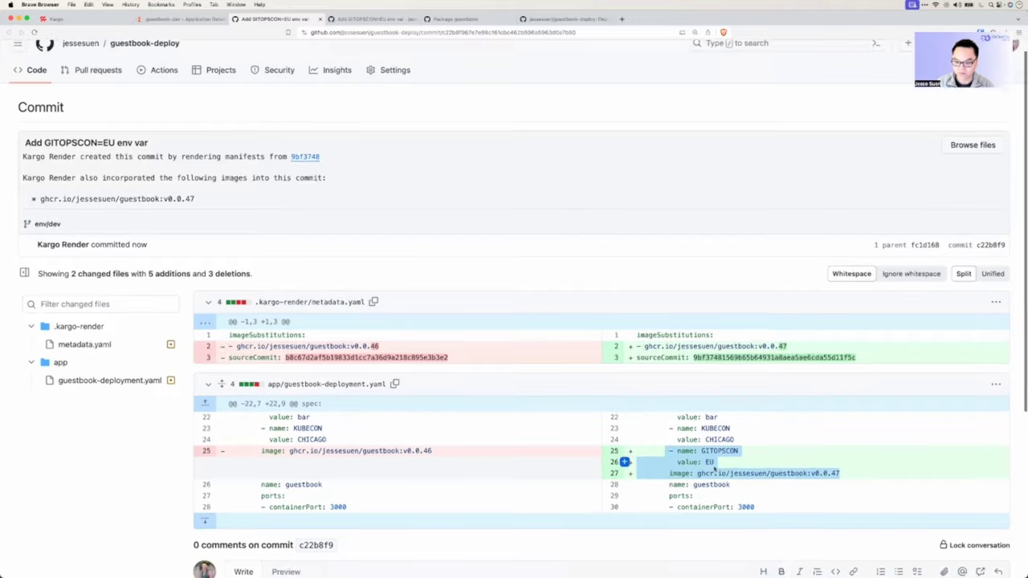
pyautogui.scroll(-2, 714, 468)
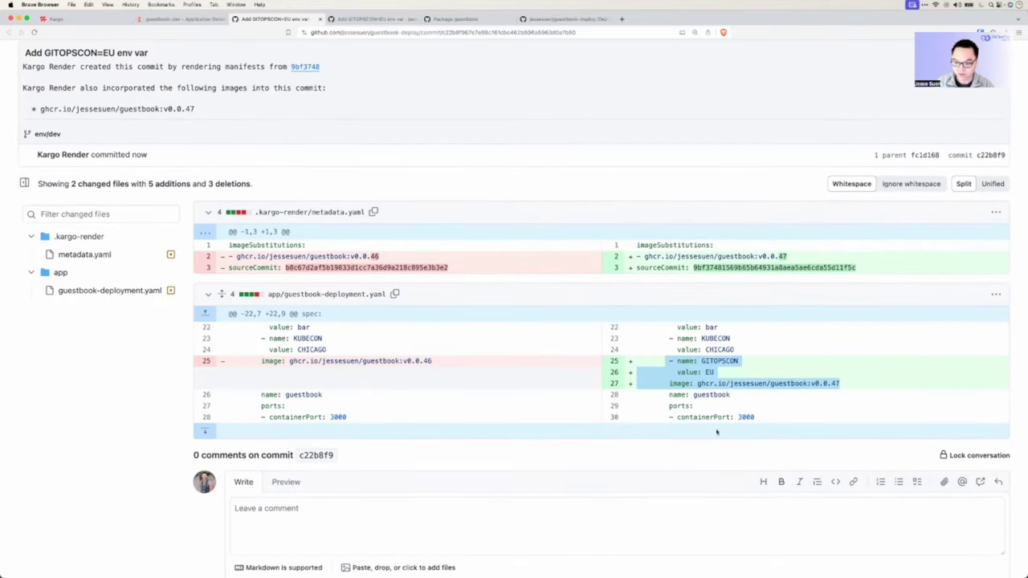
pyautogui.click(753, 408)
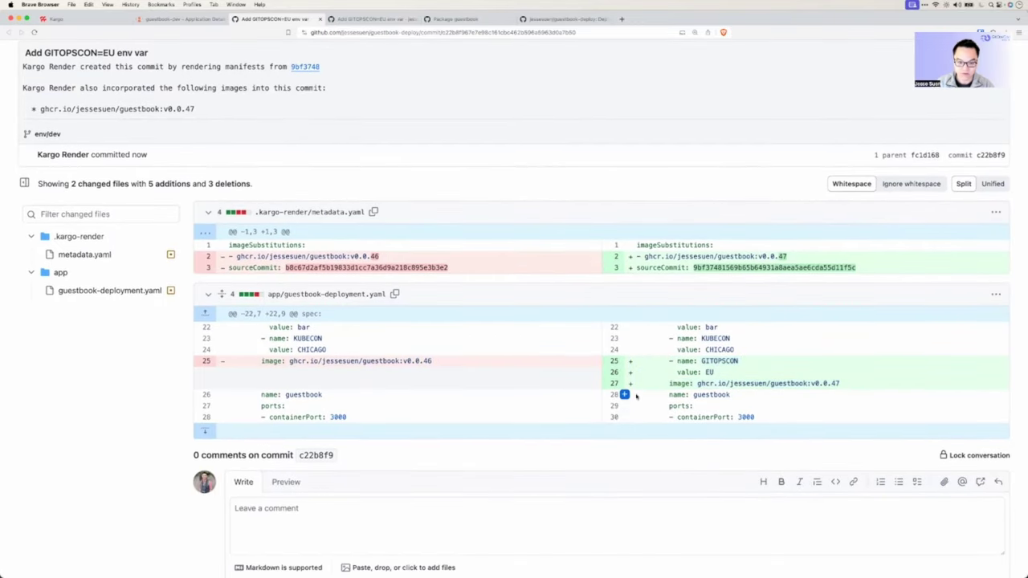
pyautogui.moveTo(666, 362); pyautogui.dragTo(635, 361)
pyautogui.click(700, 371)
pyautogui.moveTo(855, 385); pyautogui.dragTo(635, 388)
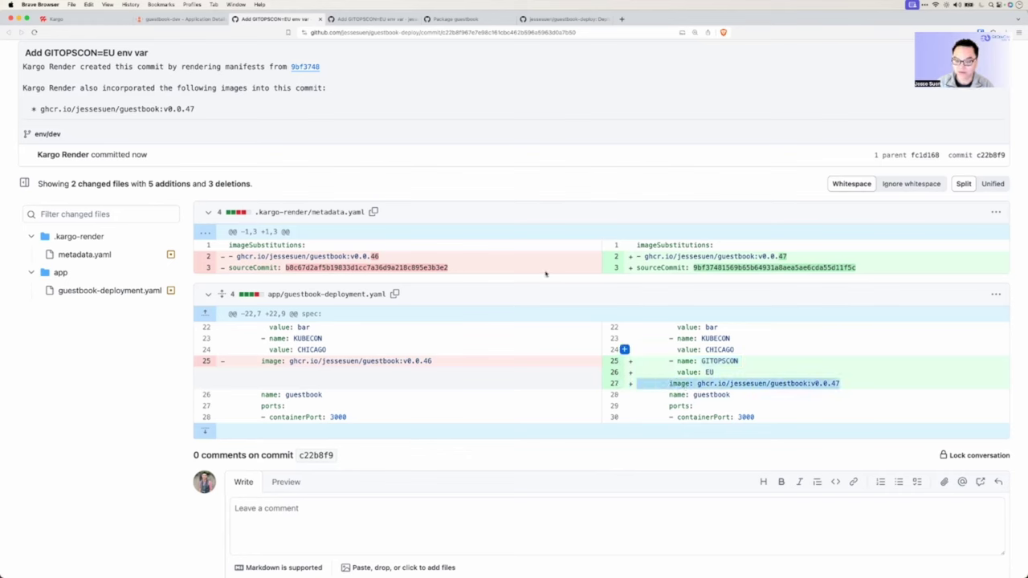
pyautogui.click(69, 18)
pyautogui.click(178, 131)
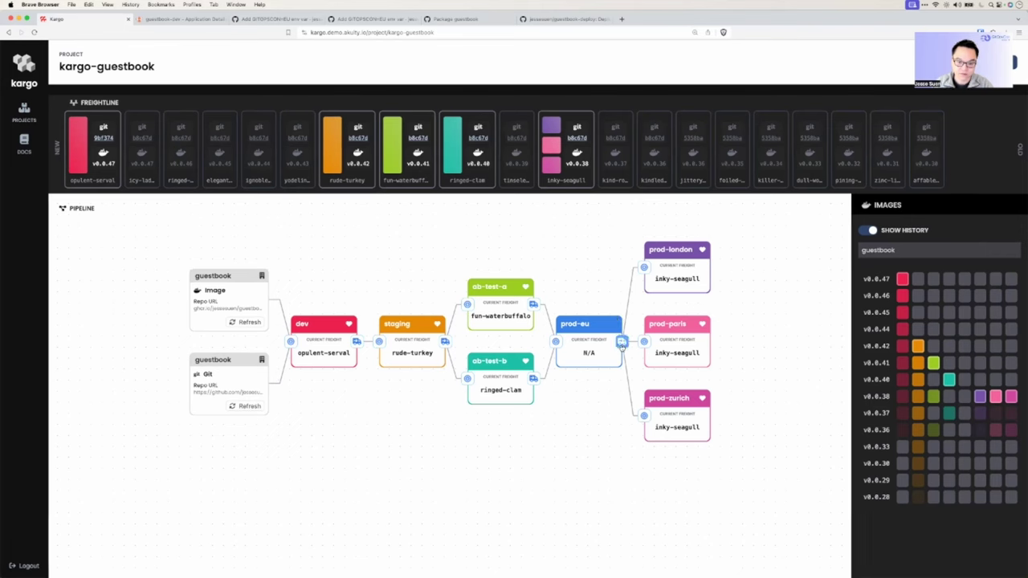
# Promote the fun-waterbuffalo freight (v0.0.41) to all subscribers of the prod-eu stage
pyautogui.click(622, 342)
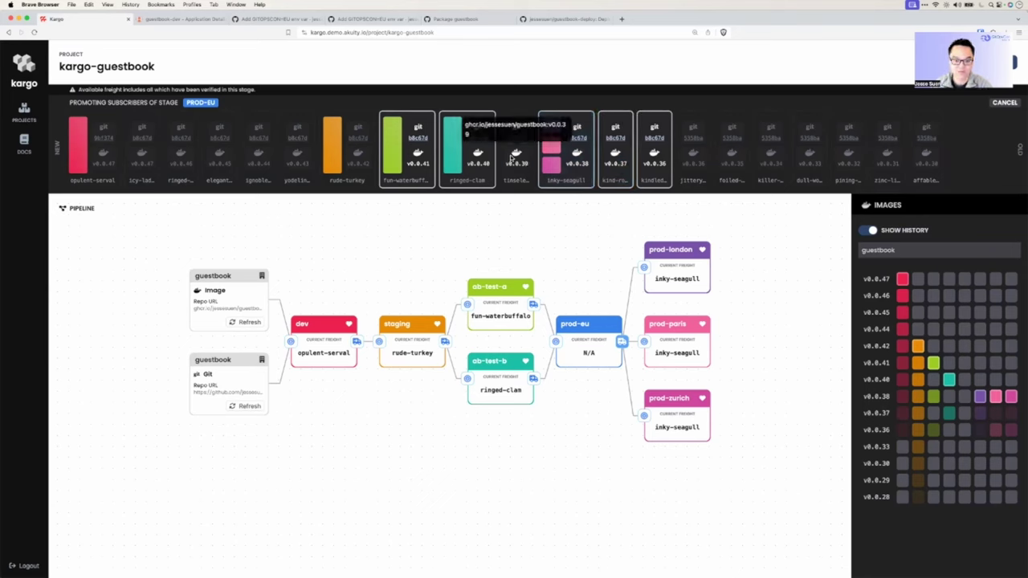
pyautogui.click(428, 171)
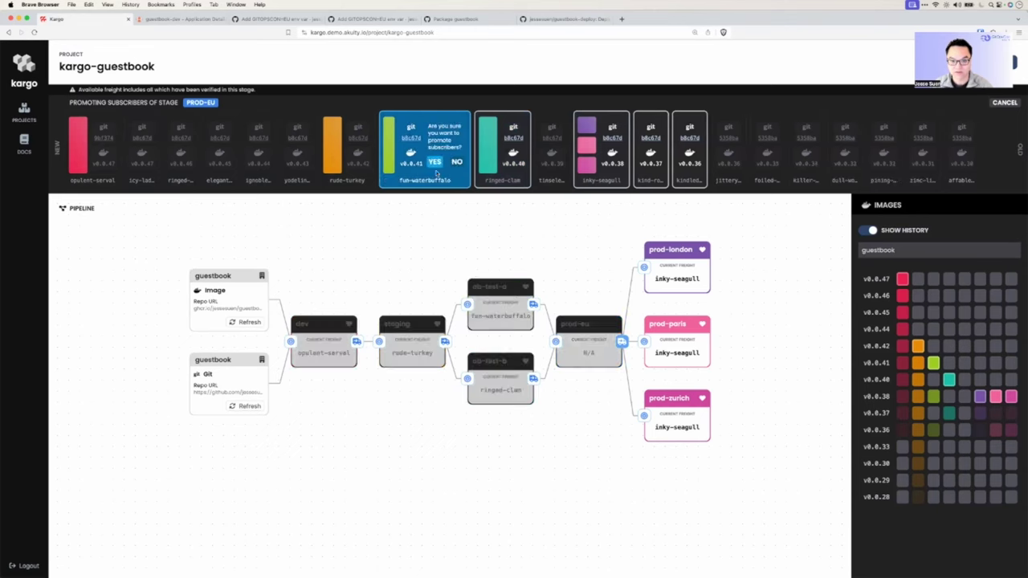
pyautogui.click(434, 163)
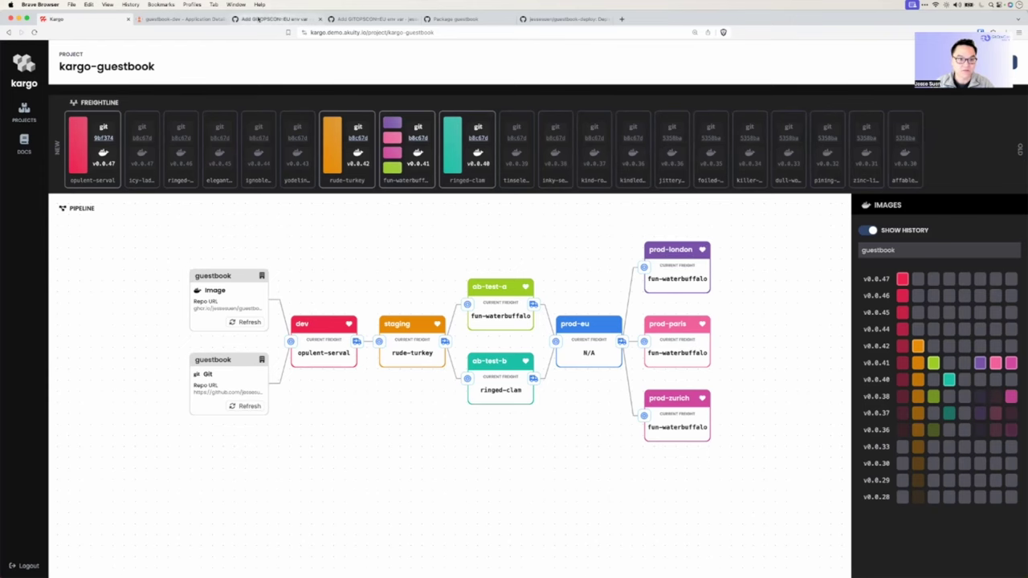
# Review the latest commit on the env/prod-paris branch of guestbook-deploy on GitHub, then return to the Kargo pipeline
pyautogui.click(273, 19)
pyautogui.scroll(3, 205, 60)
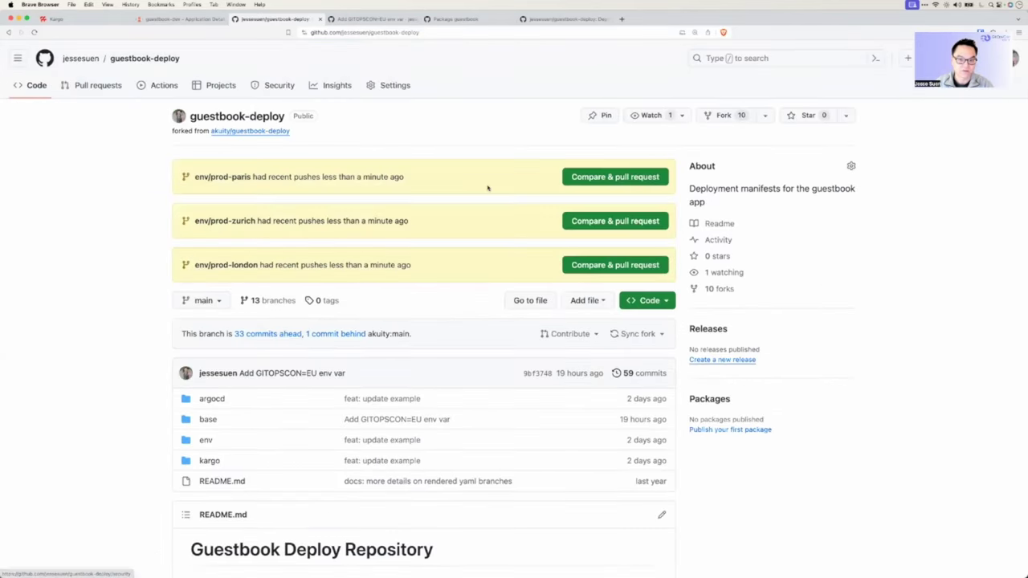
pyautogui.keyDown('super'); pyautogui.click(236, 178); pyautogui.keyUp('super')
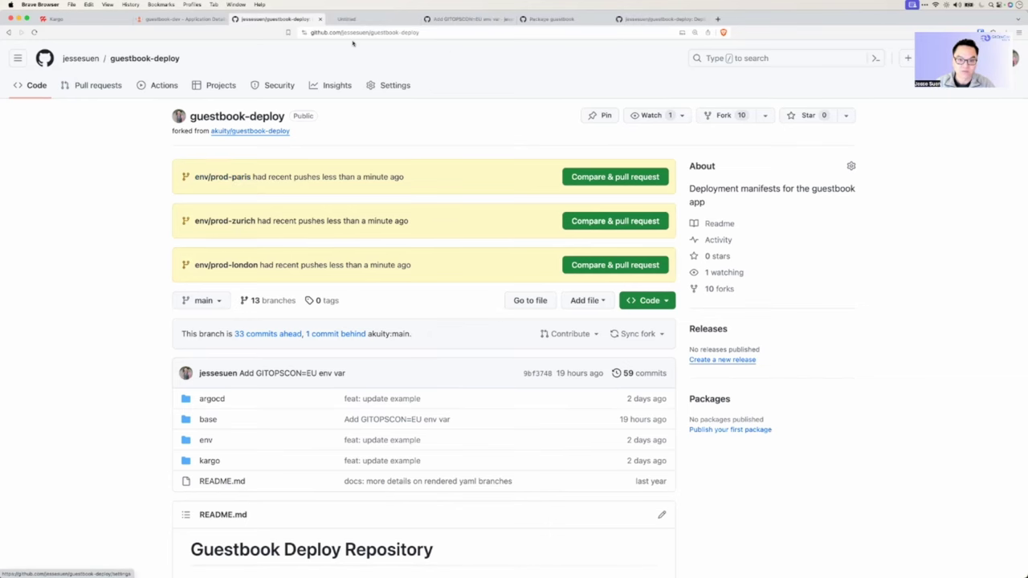
pyautogui.click(366, 19)
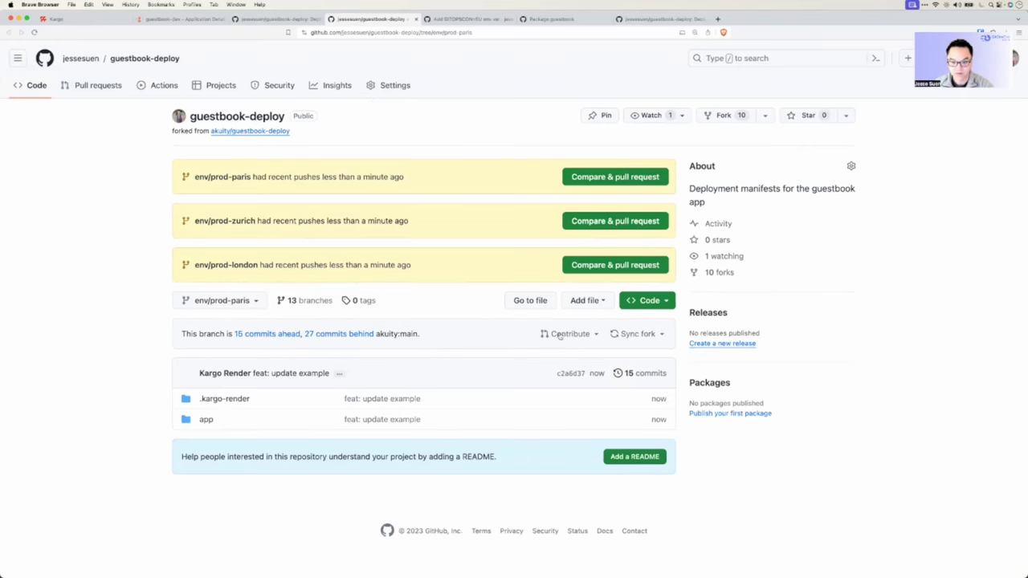
pyautogui.click(597, 375)
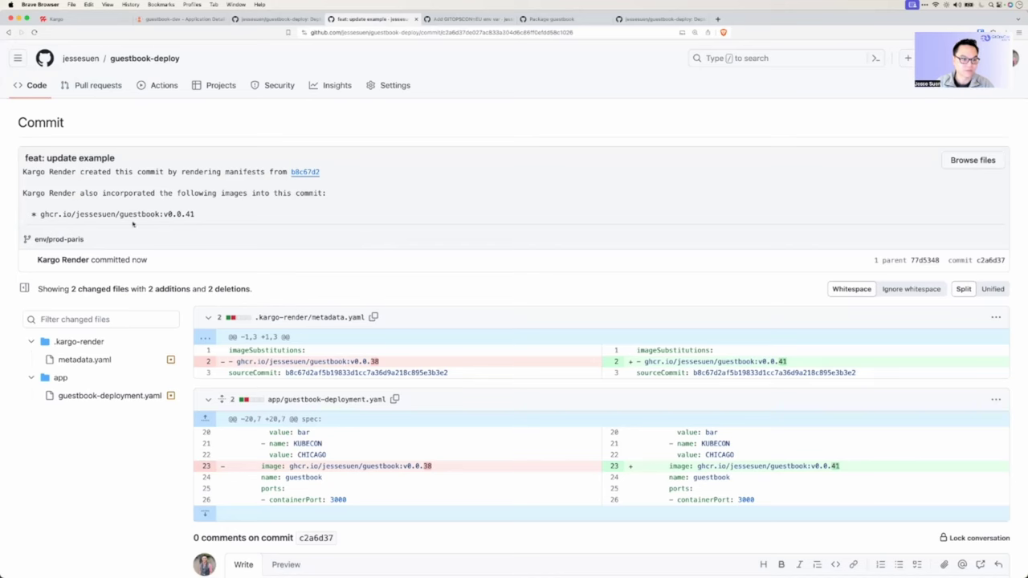
pyautogui.click(94, 21)
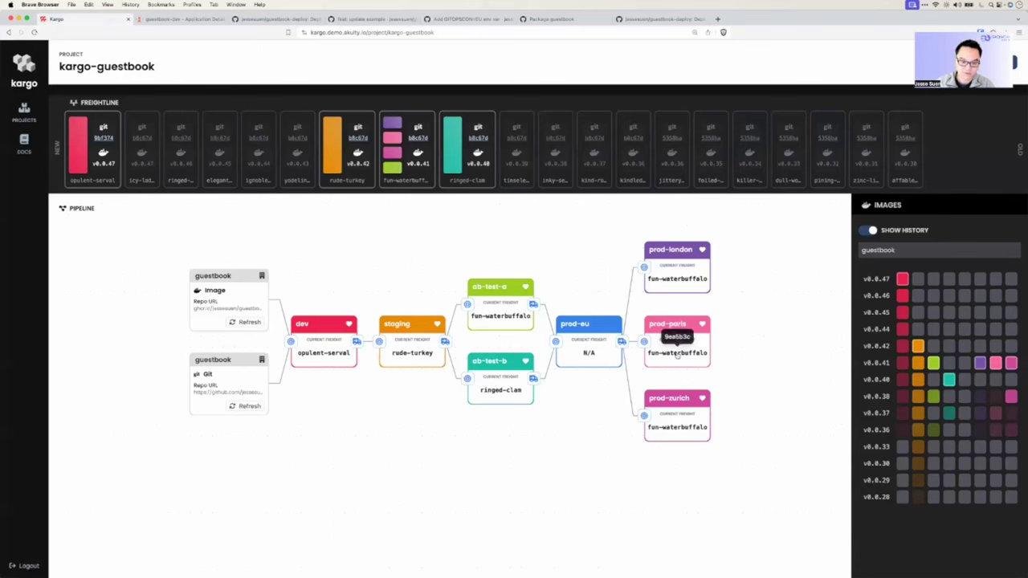